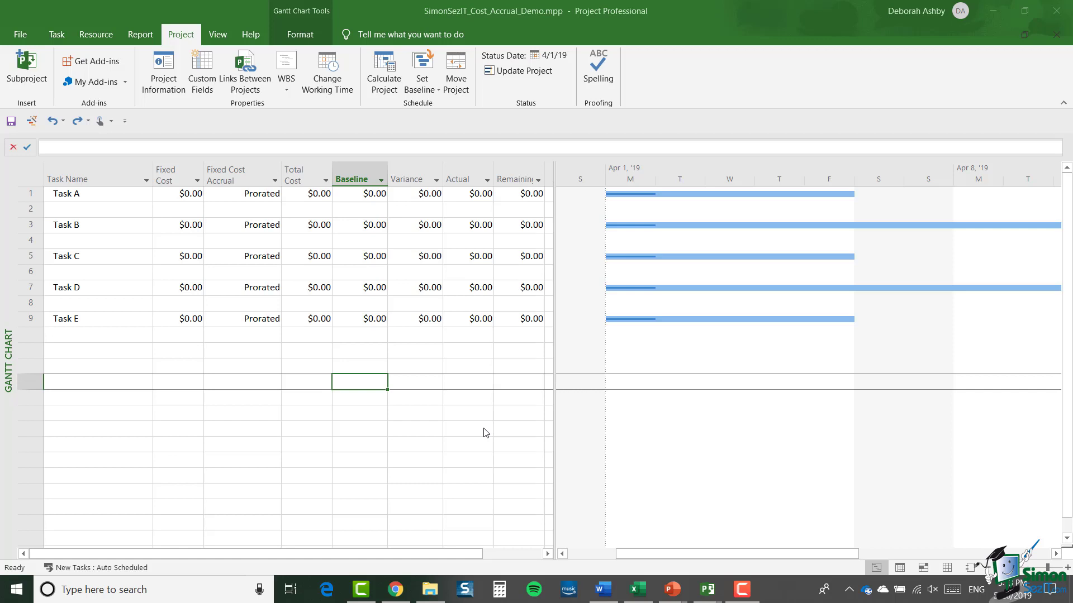
Give Task A a $100.00 fixed cost that accrues at Start.
key("ctrl+Home")
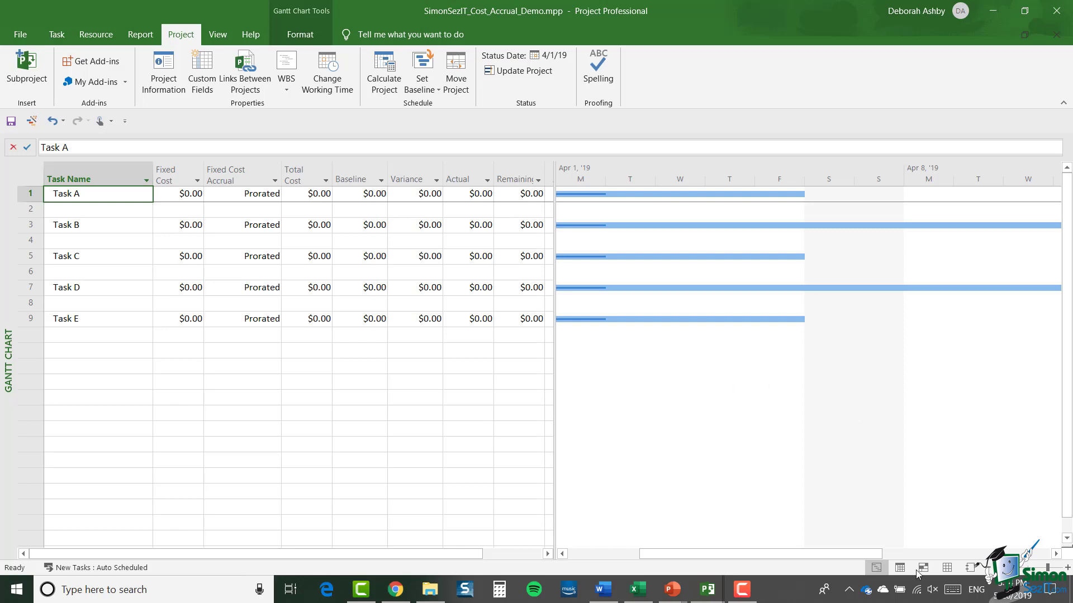
left_click(946, 568)
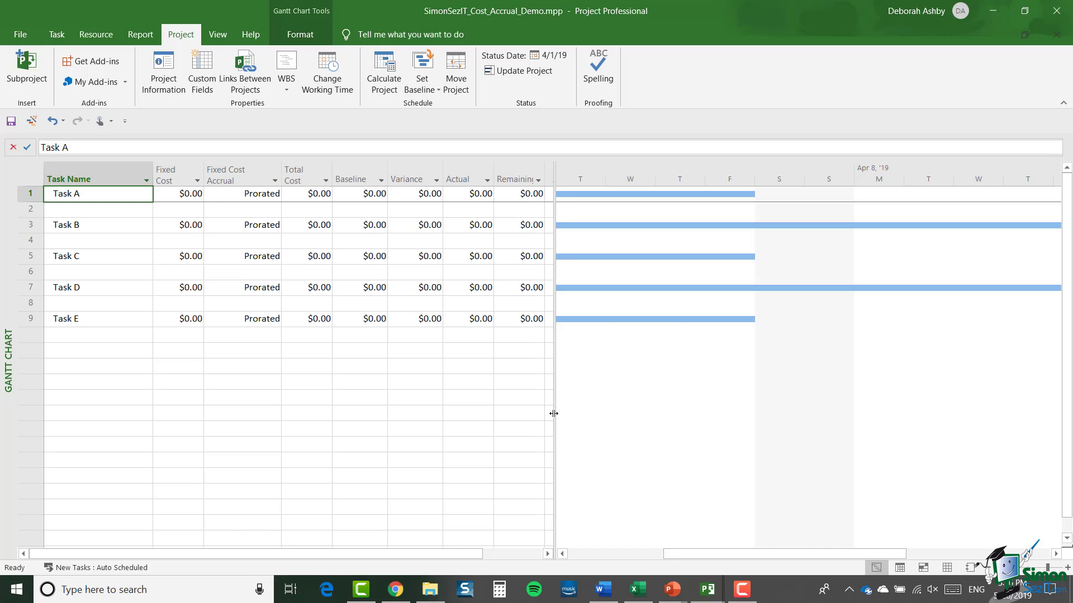
left_click(123, 196)
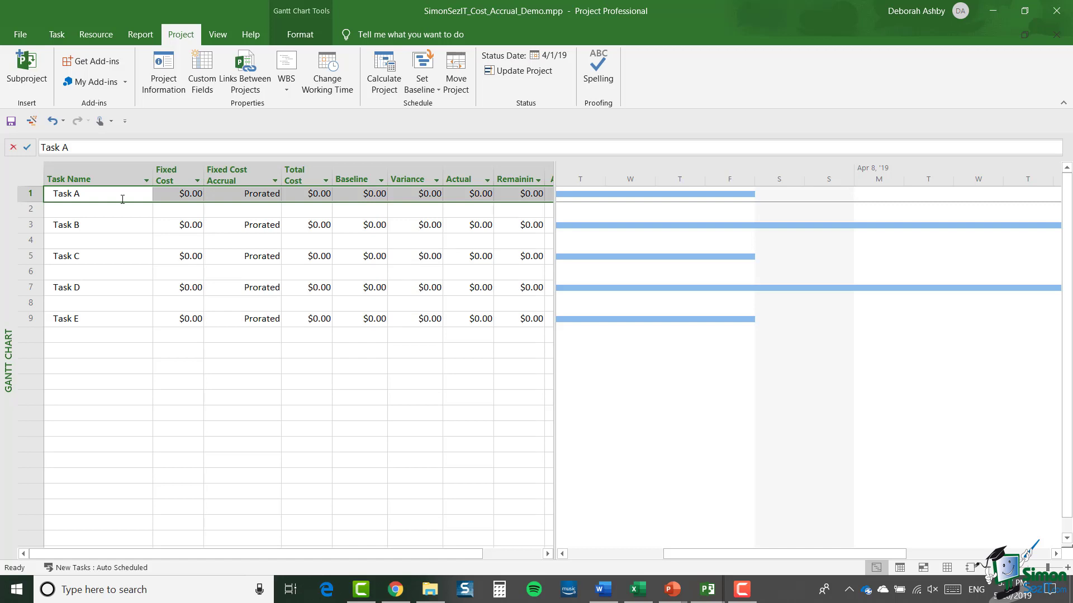
left_click(193, 195)
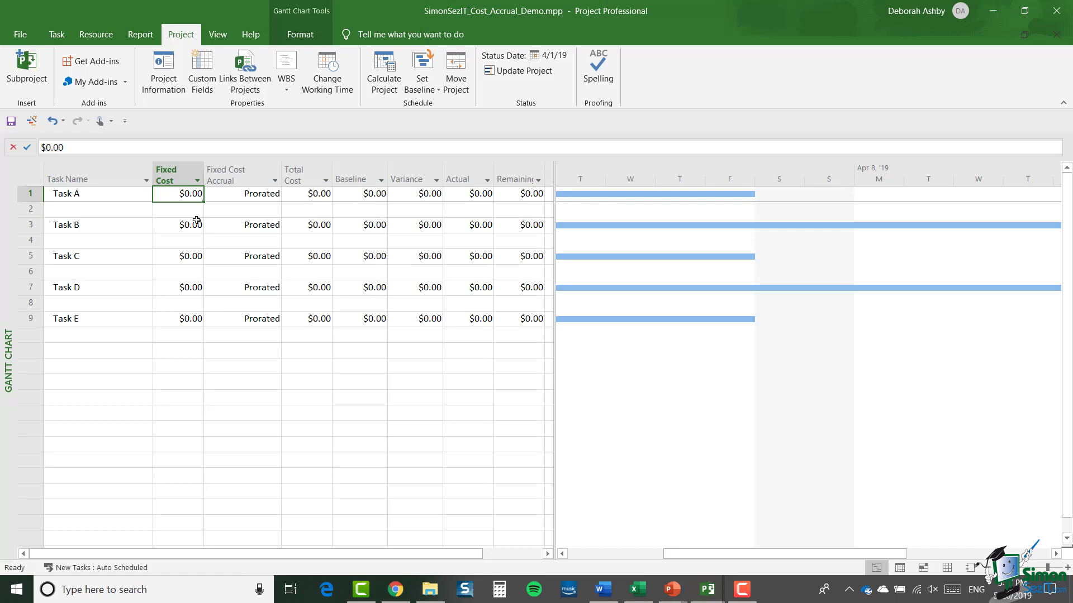
type("100")
key("Tab")
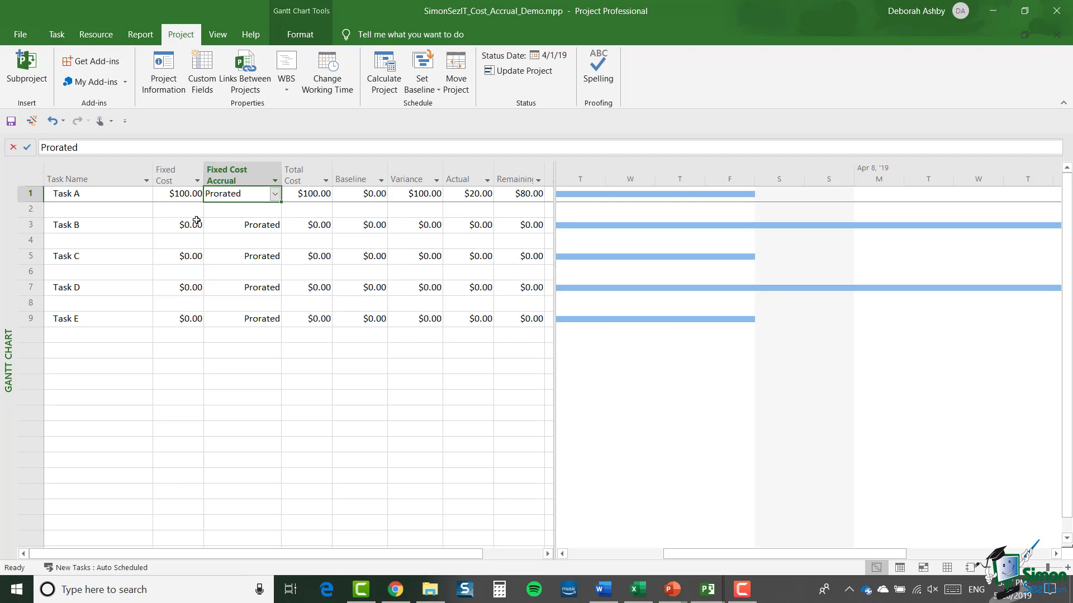
left_click(275, 194)
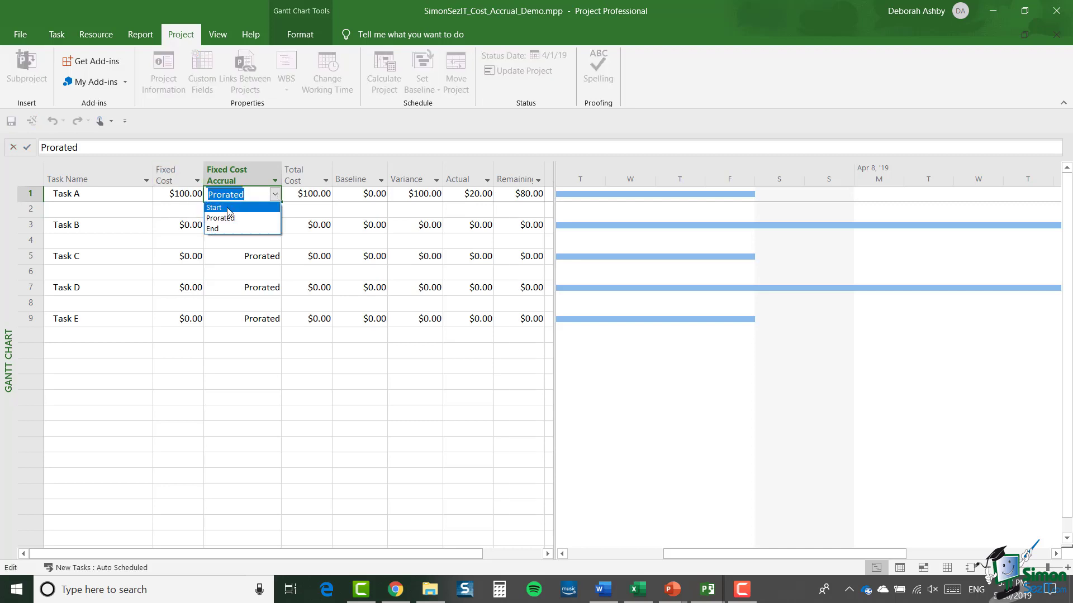
left_click(228, 208)
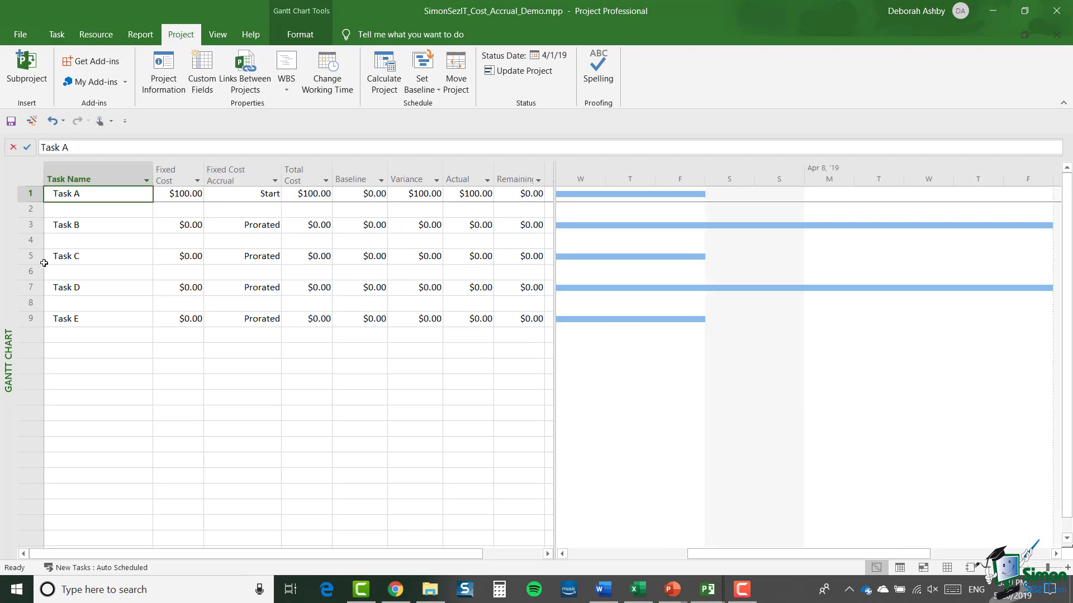
Enter a $100.00 fixed cost for Task B, keeping the Prorated accrual.
left_click(29, 225)
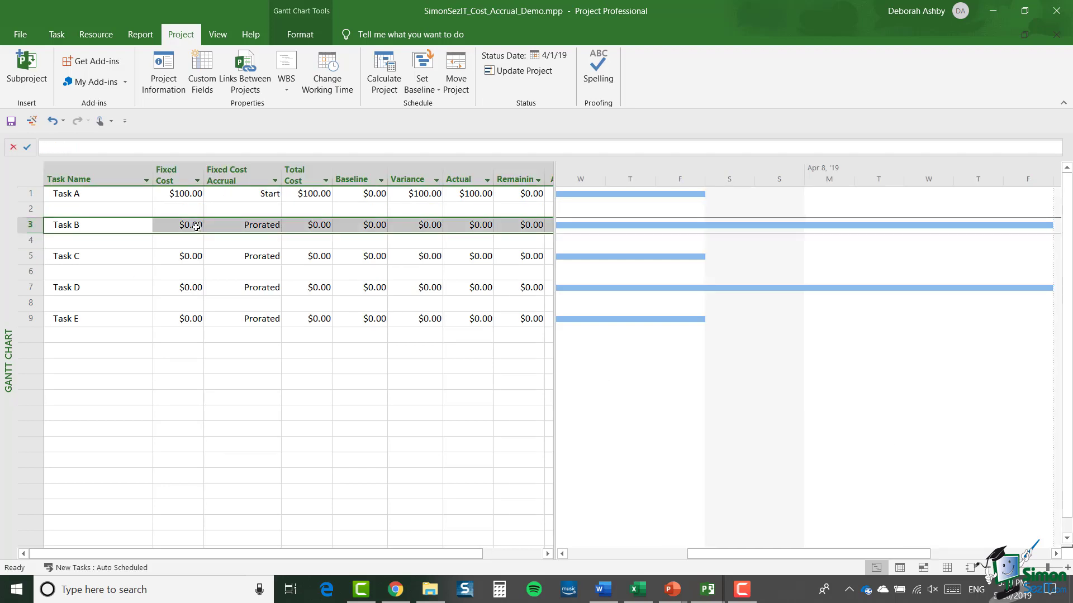
left_click(200, 226)
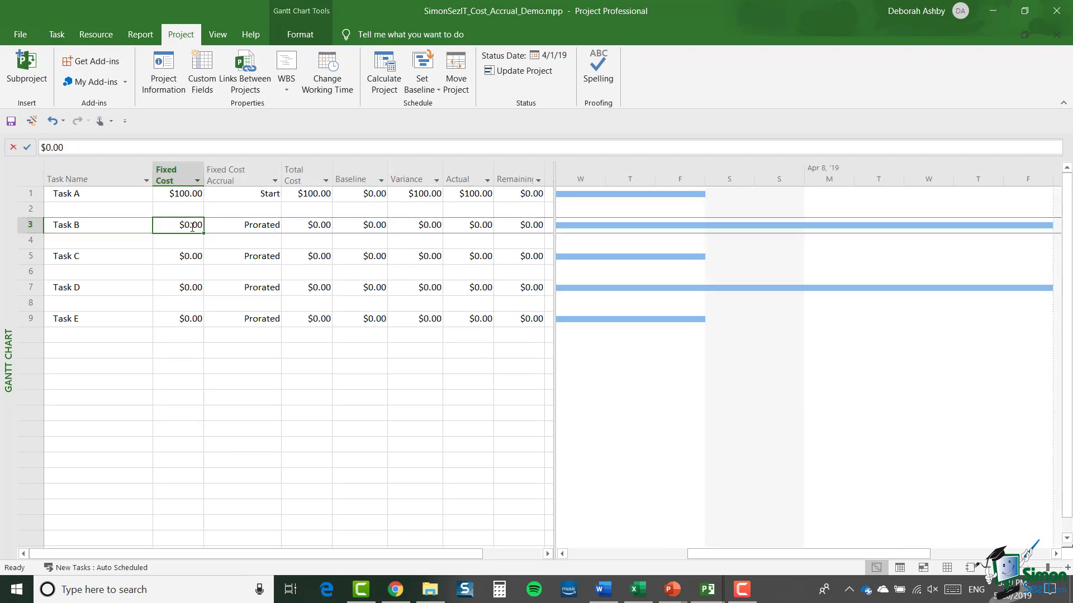
type("100")
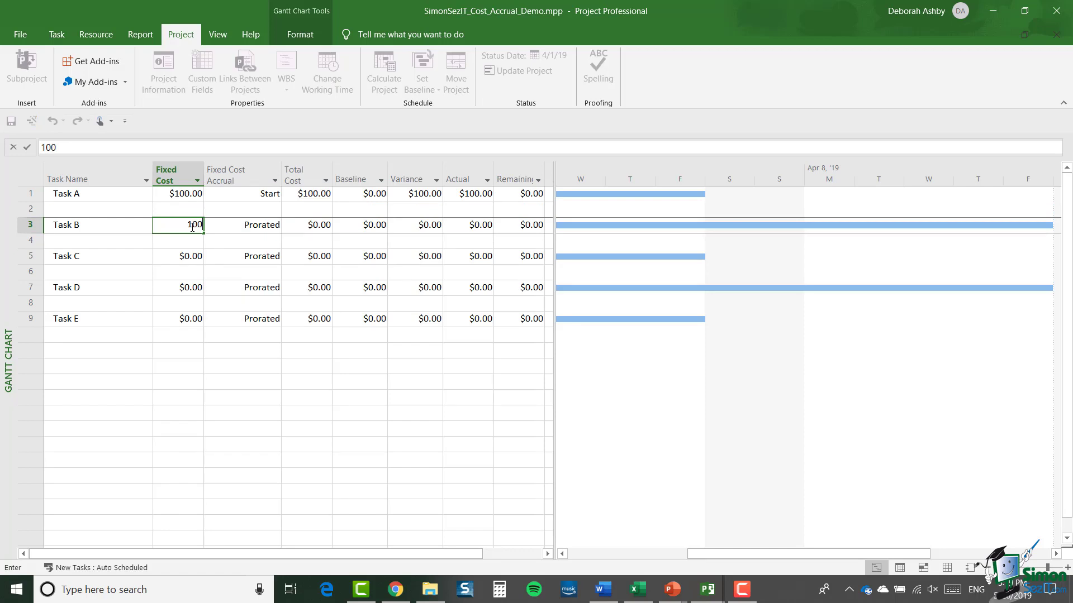
key("Tab")
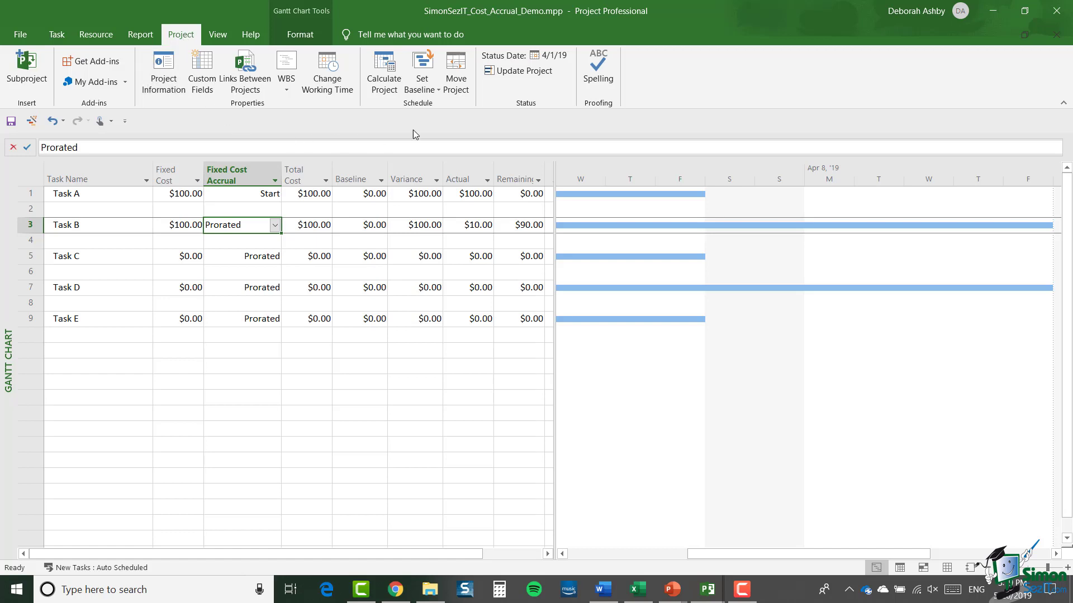
Set the project status date to today, 5/26/19.
left_click(555, 60)
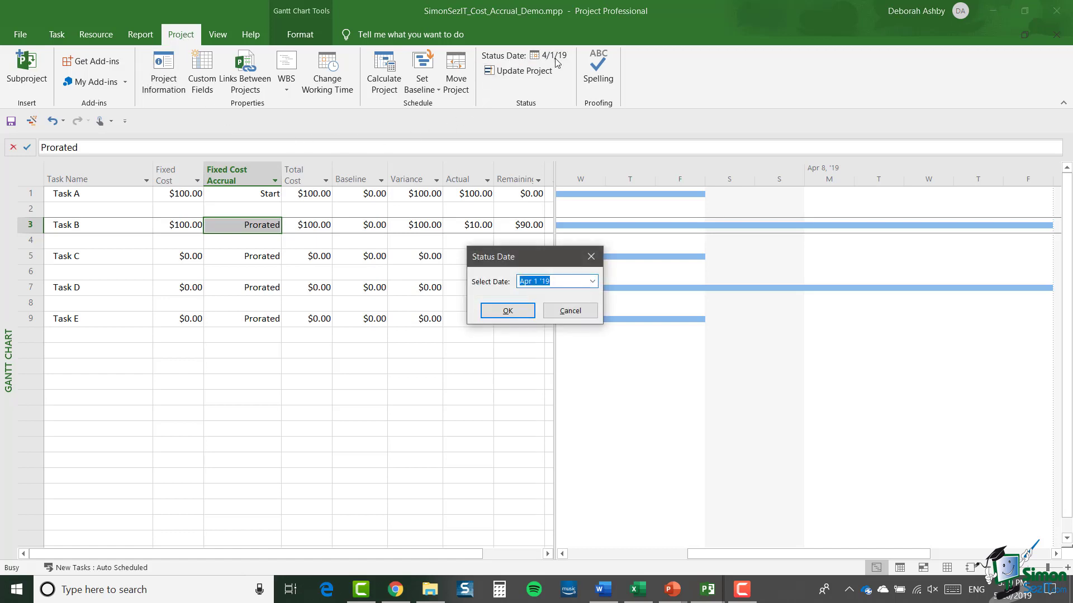
left_click(592, 281)
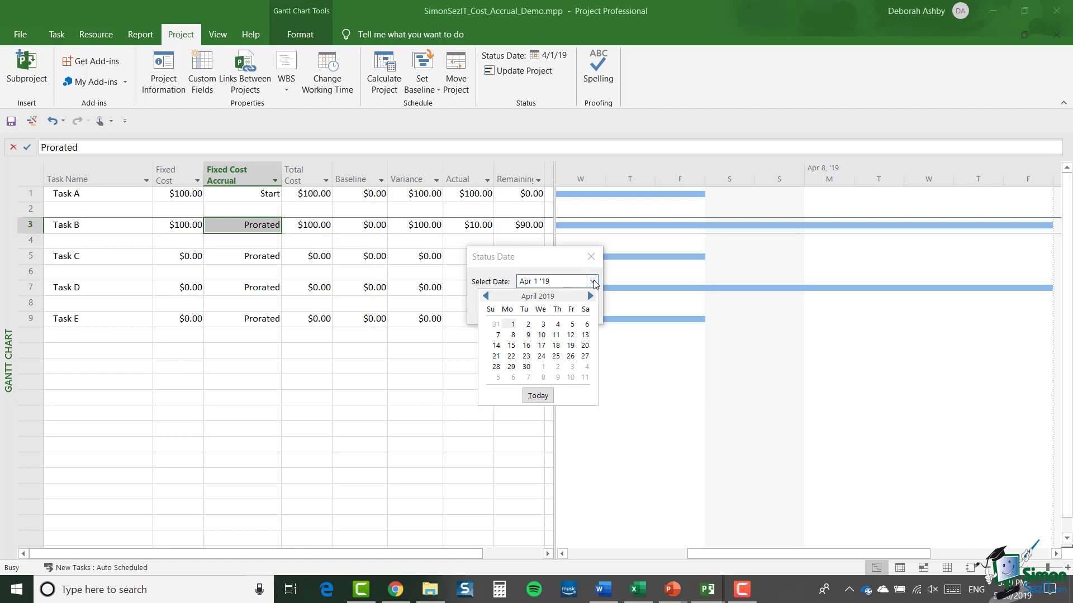
left_click(540, 397)
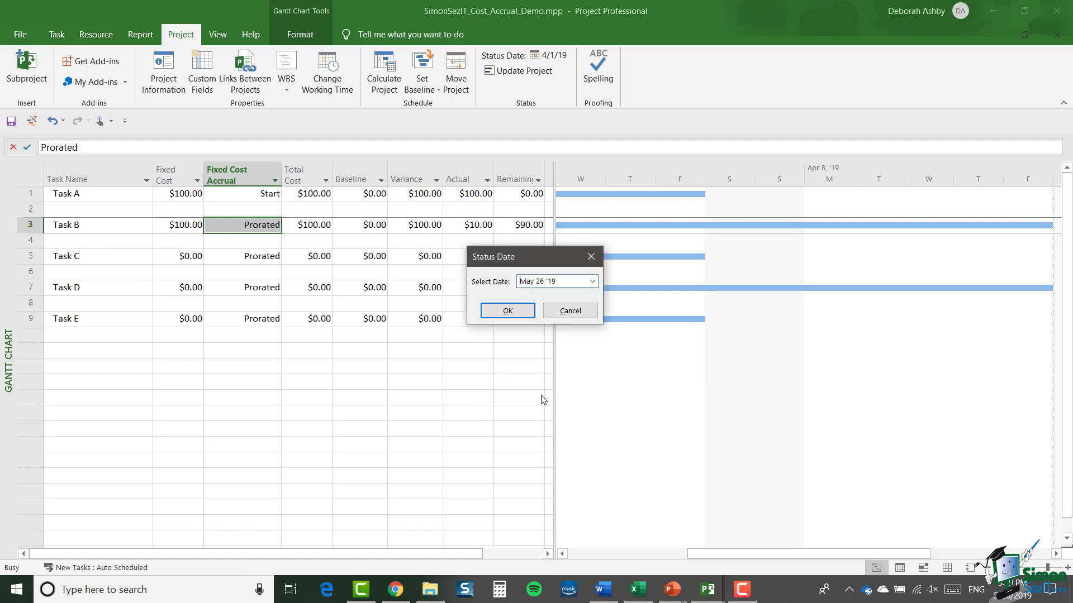
left_click(508, 312)
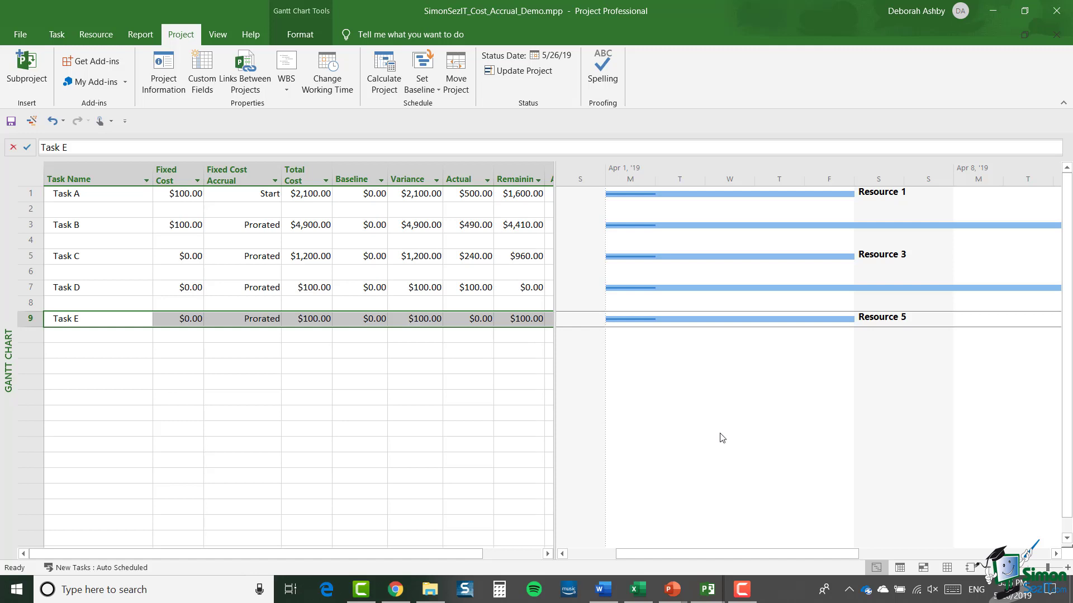
key("ctrl+Home")
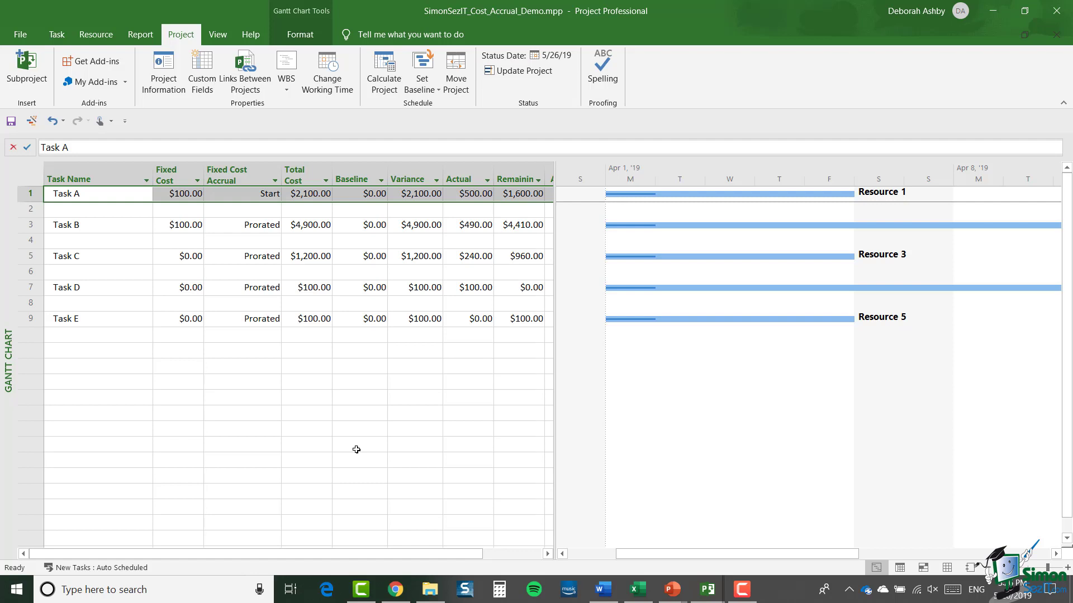
key("Down")
key("Down")
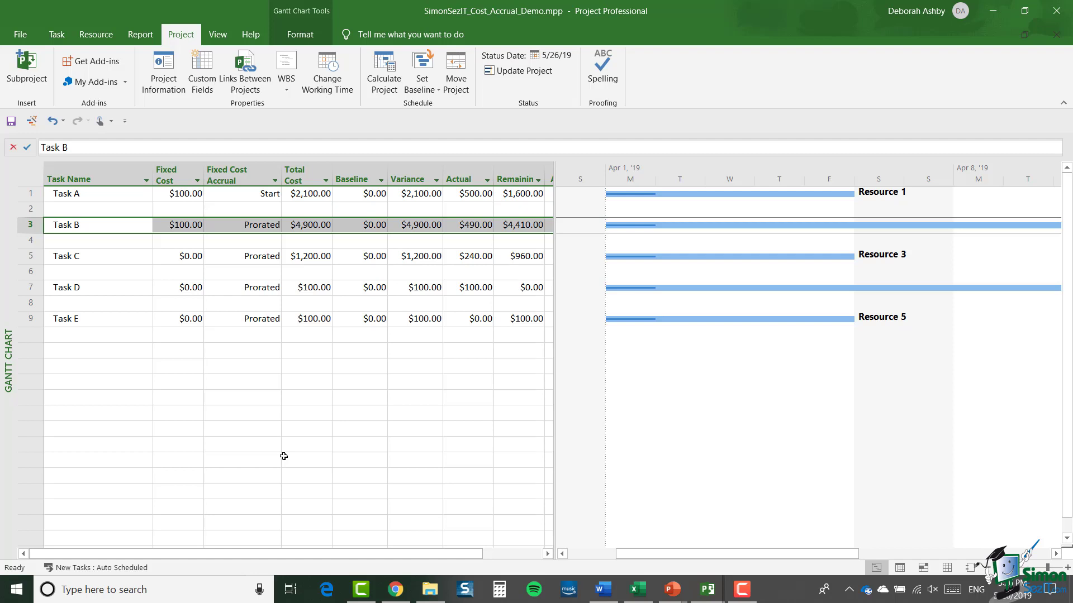
left_click(33, 288)
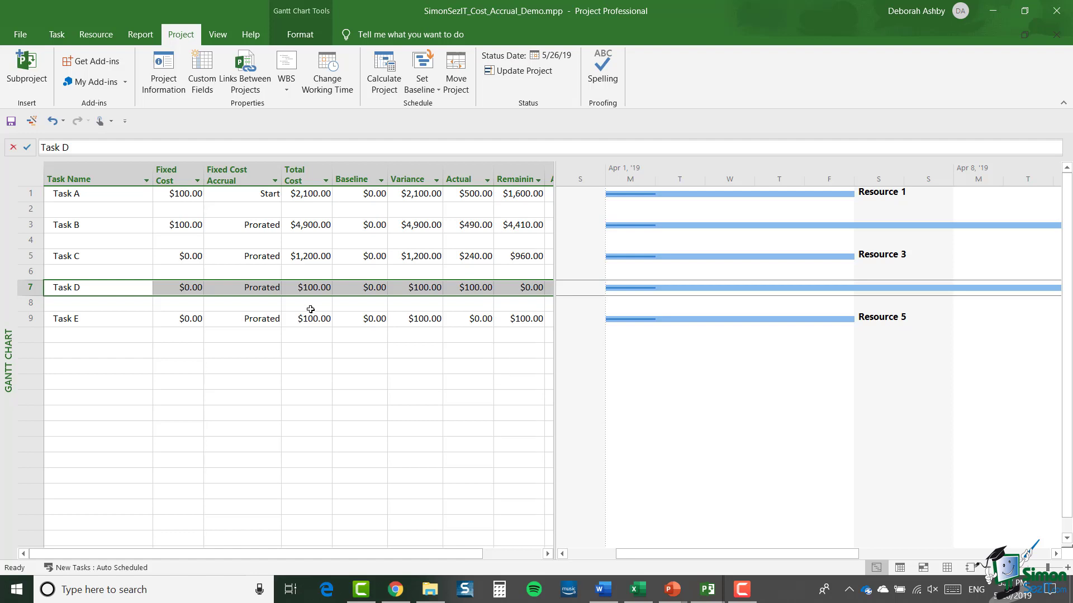
left_click(24, 319)
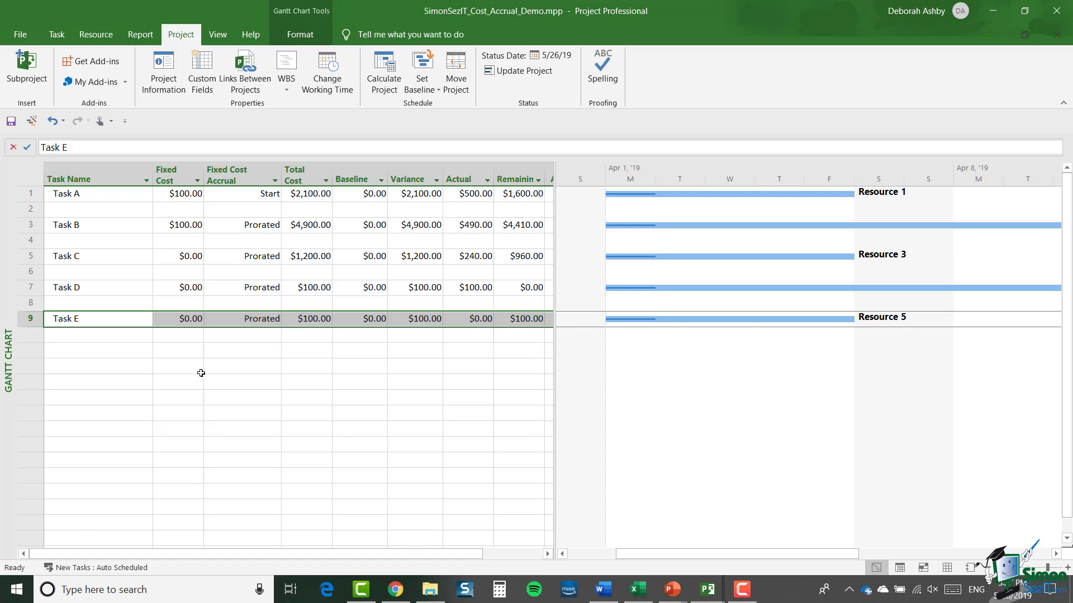
On the Resource Sheet, set Resource 2 to accrue at Start, then return to the Gantt Chart.
left_click(946, 567)
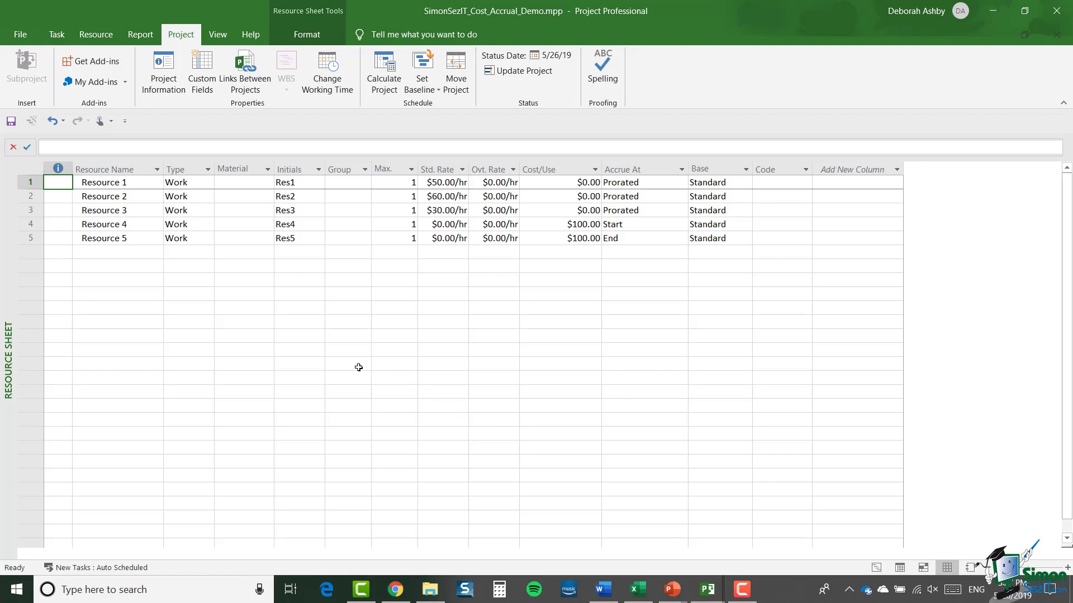
left_click(31, 197)
left_click(642, 196)
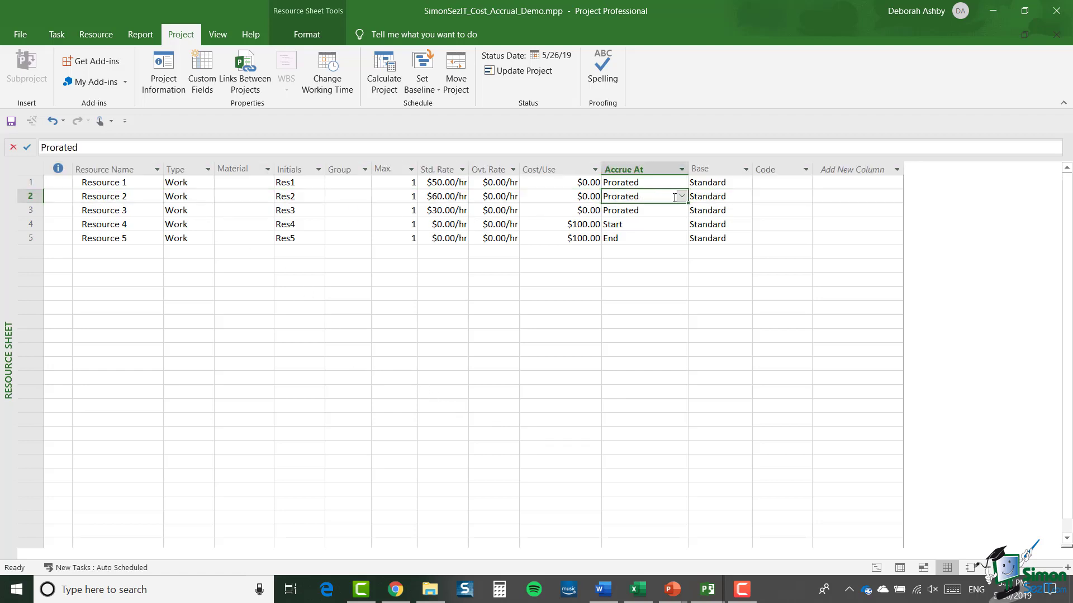
left_click(682, 196)
left_click(630, 210)
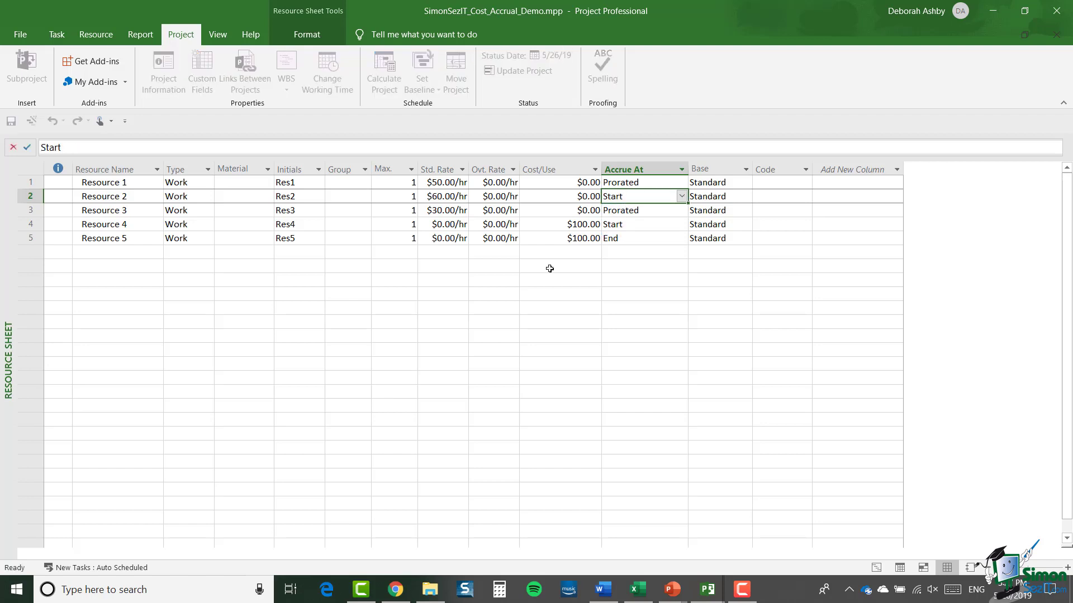
left_click(437, 335)
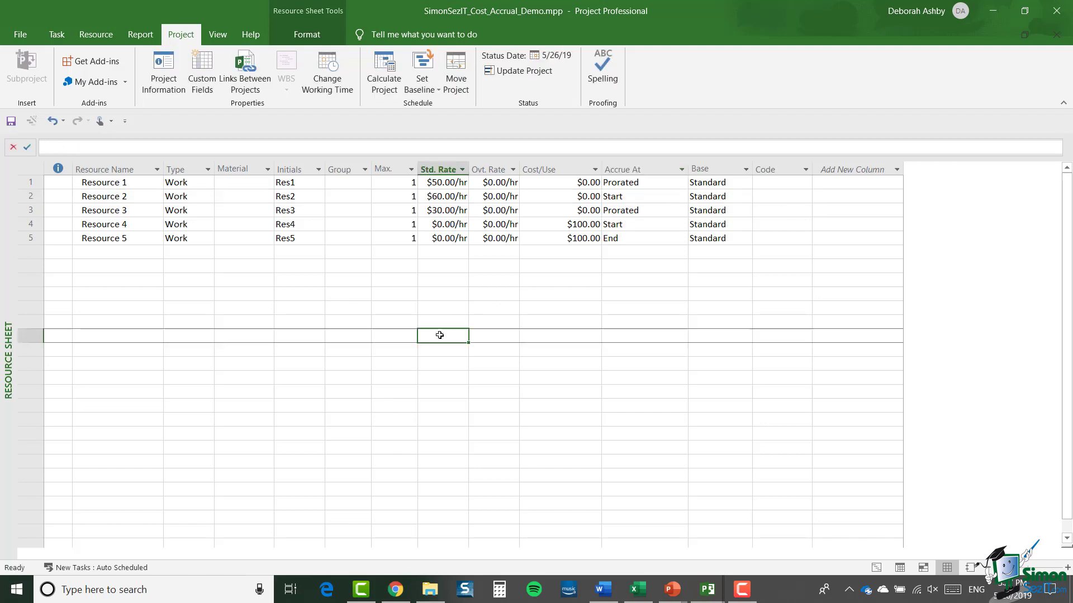
left_click(876, 568)
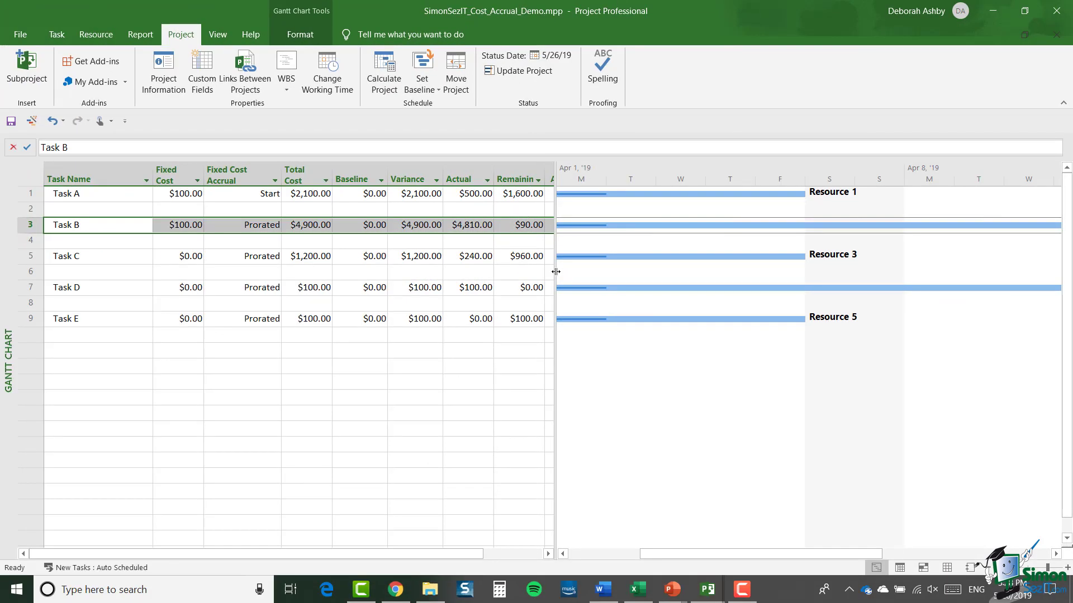
Check the default fixed cost accrual in Options > Schedule and leave it at Prorated.
left_click(18, 36)
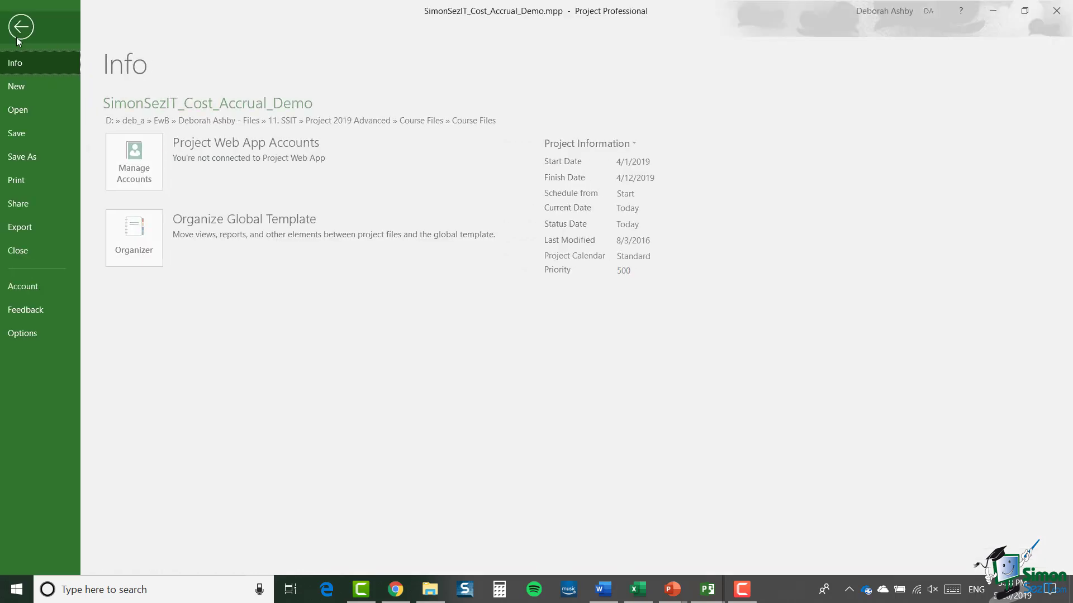
left_click(38, 334)
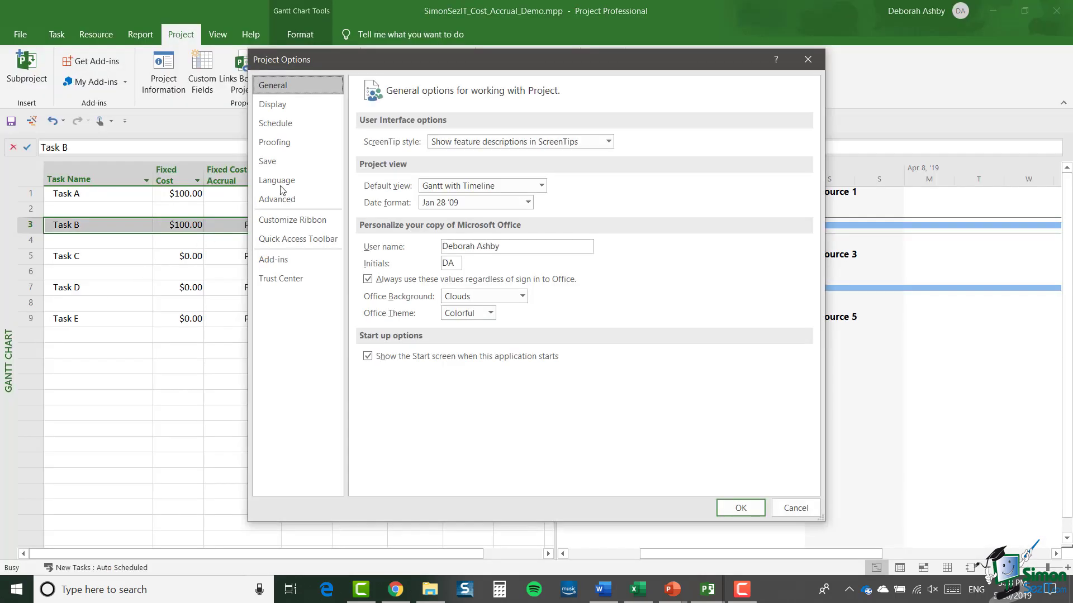
left_click(295, 126)
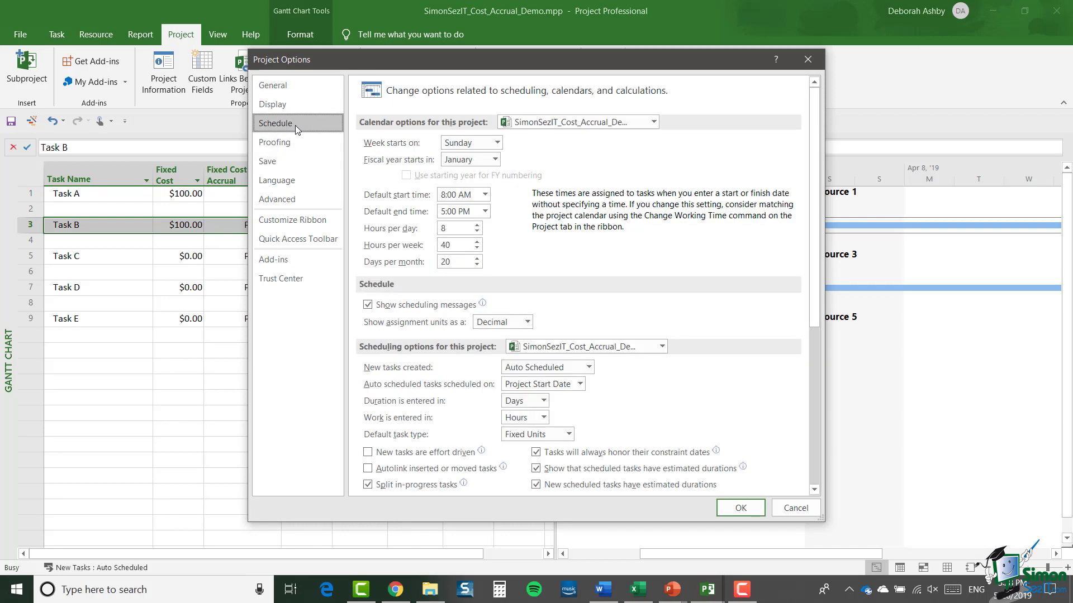
scroll(581, 302, "down", 2)
scroll(581, 302, "down", 3)
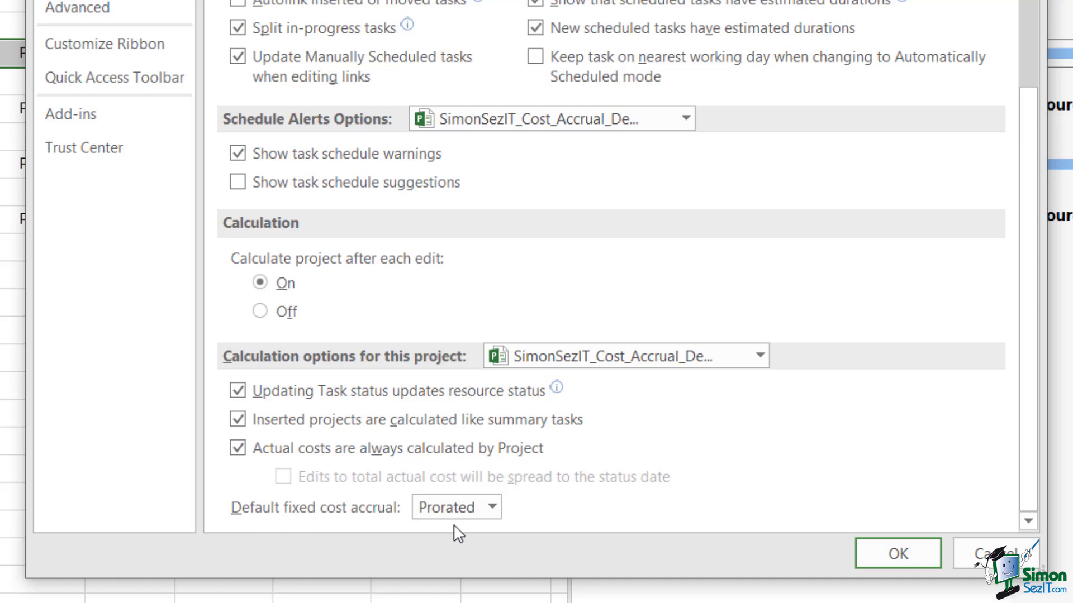
left_click(491, 507)
left_click(589, 514)
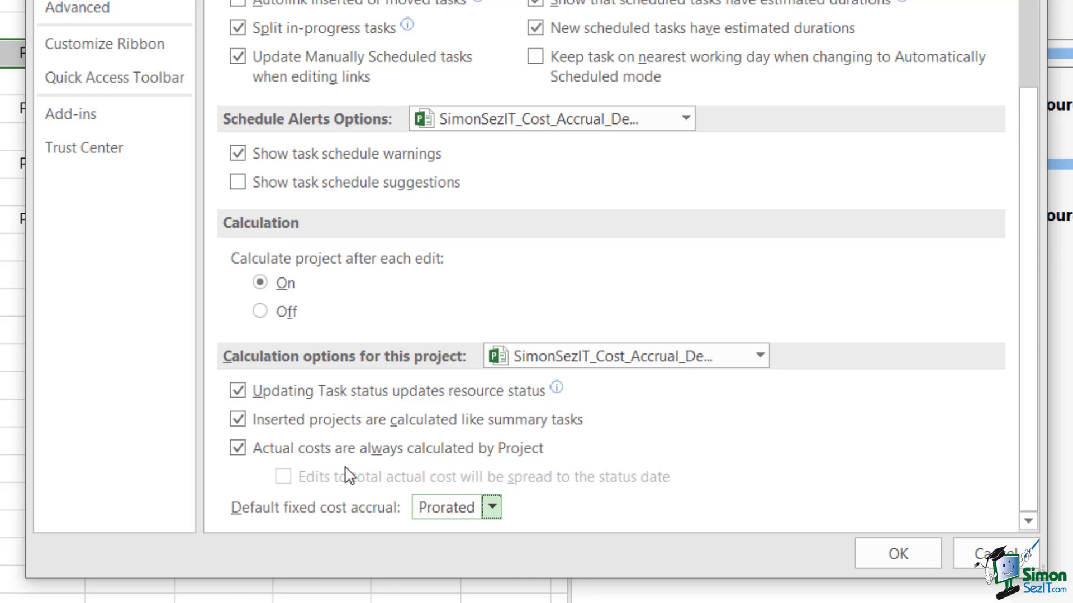
left_click_drag(335, 462, 558, 463)
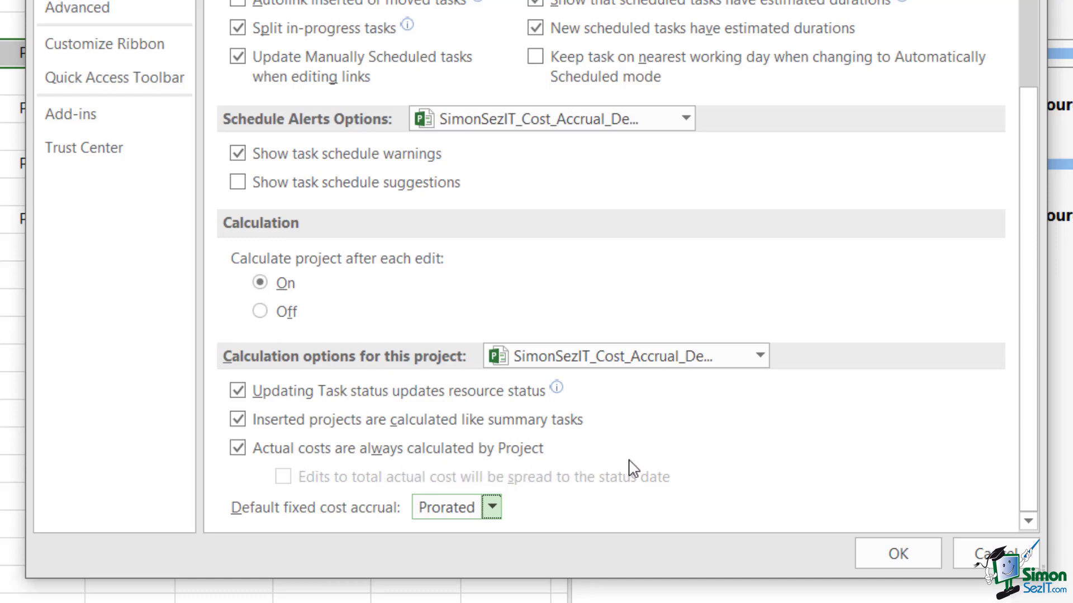